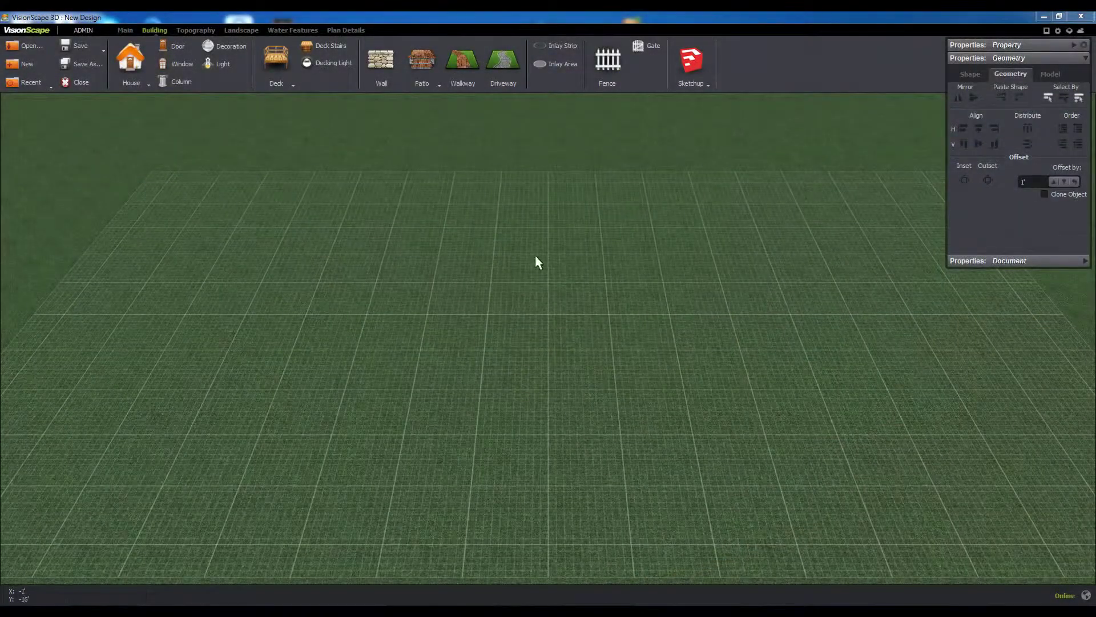
Draw a four-corner flagstone patio on the empty lawn
left_click(423, 62)
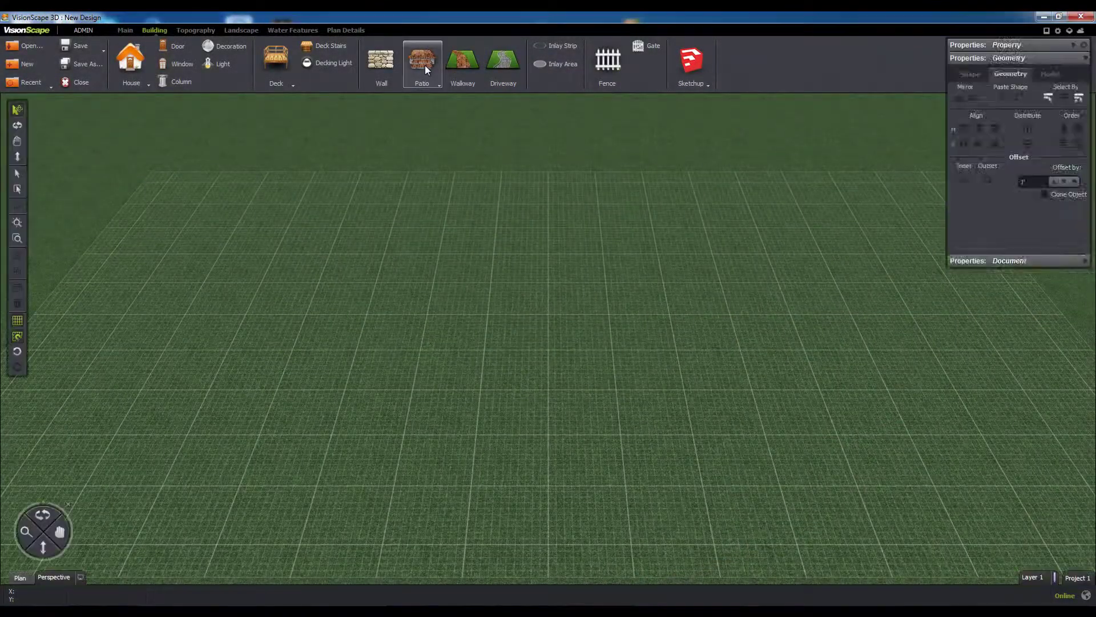
left_click(516, 375)
left_click(512, 454)
left_click(615, 454)
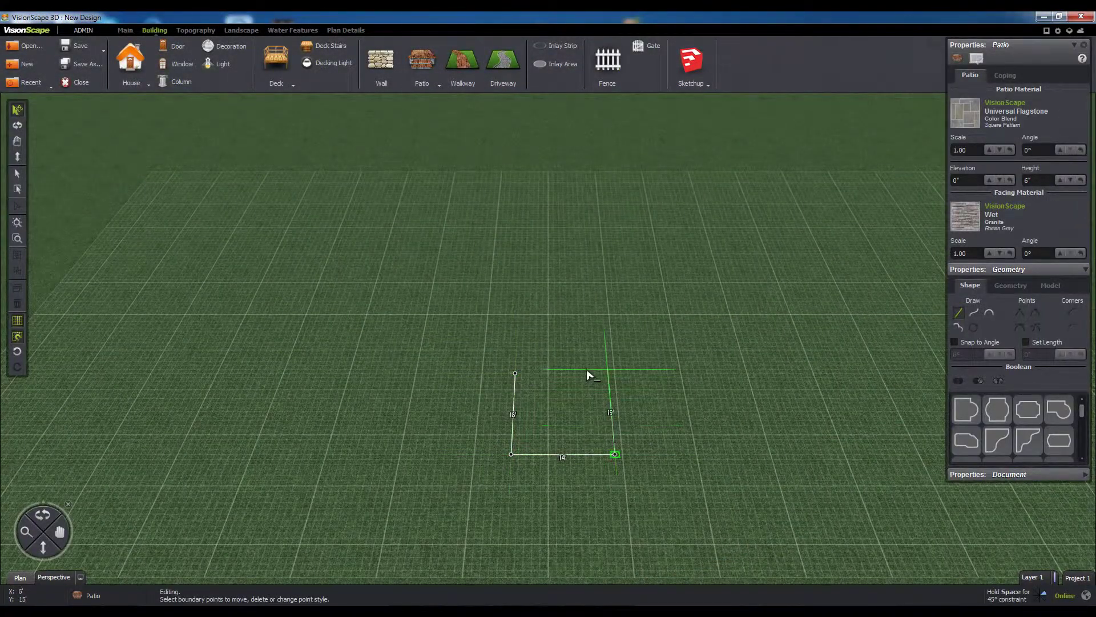
left_click(588, 380)
left_click(516, 374)
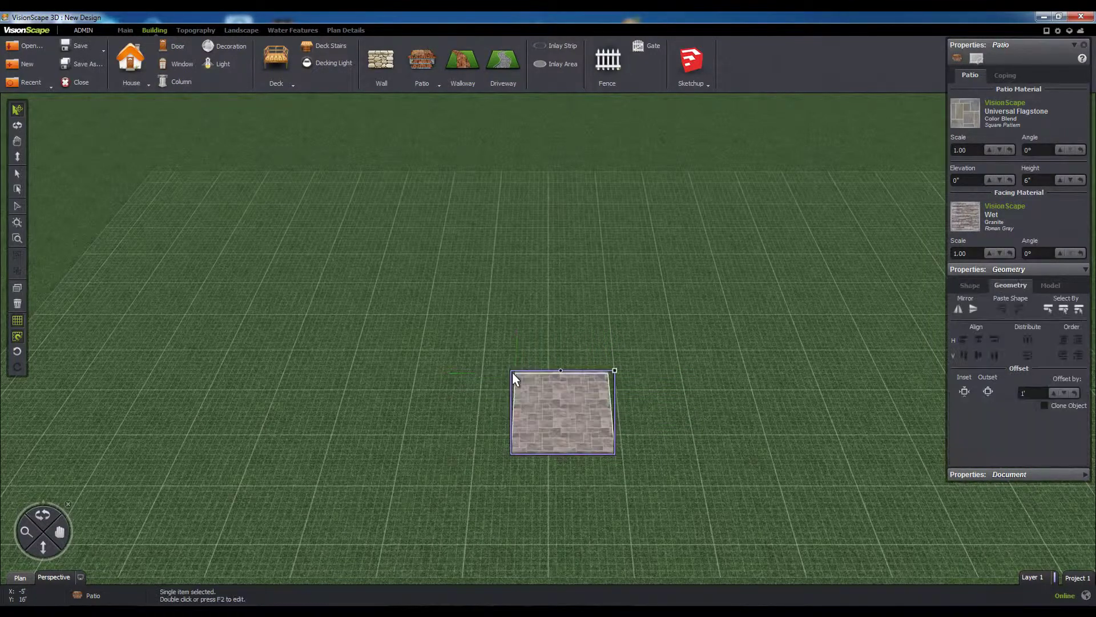
Try the notched, round-end, octagon and rounded-square presets, finishing on the oval preset
left_click_drag(705, 461, 680, 468)
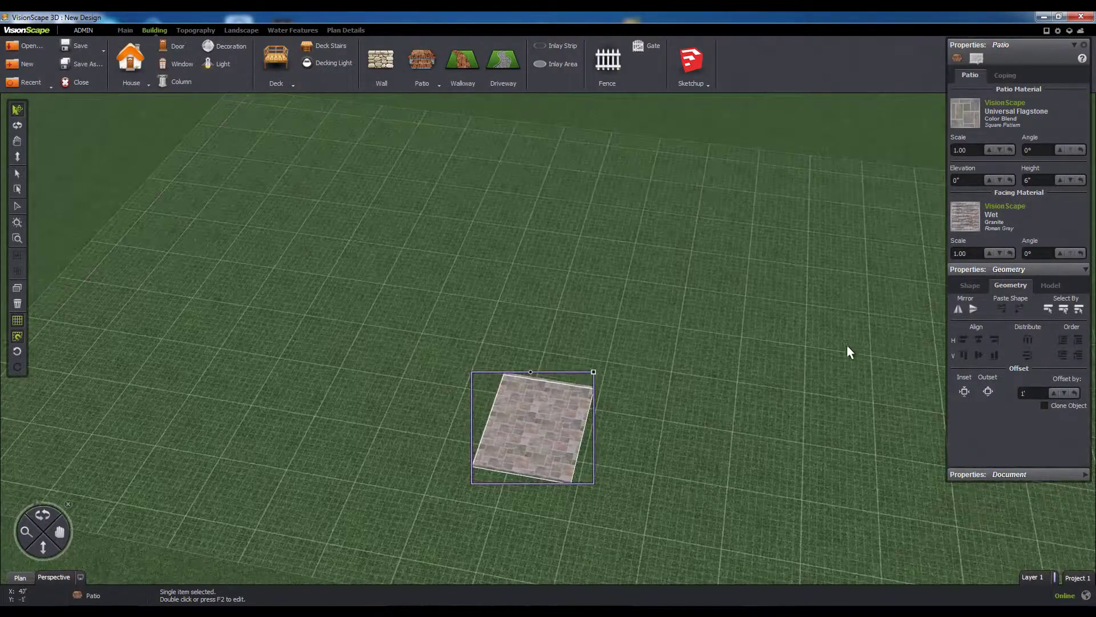
left_click(967, 286)
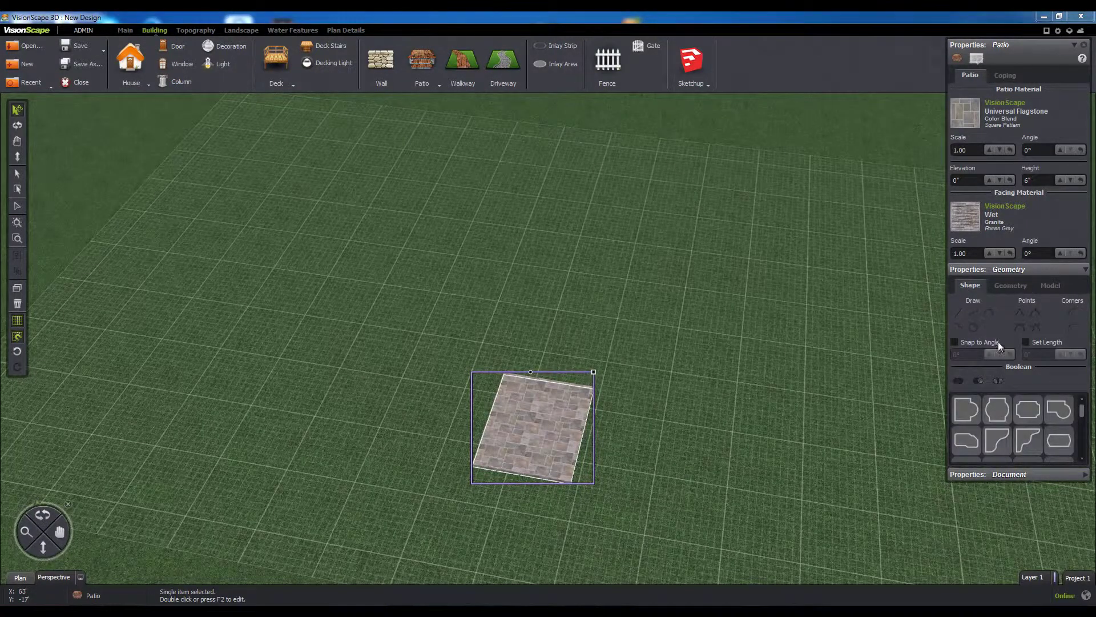
left_click_drag(1082, 415, 1081, 446)
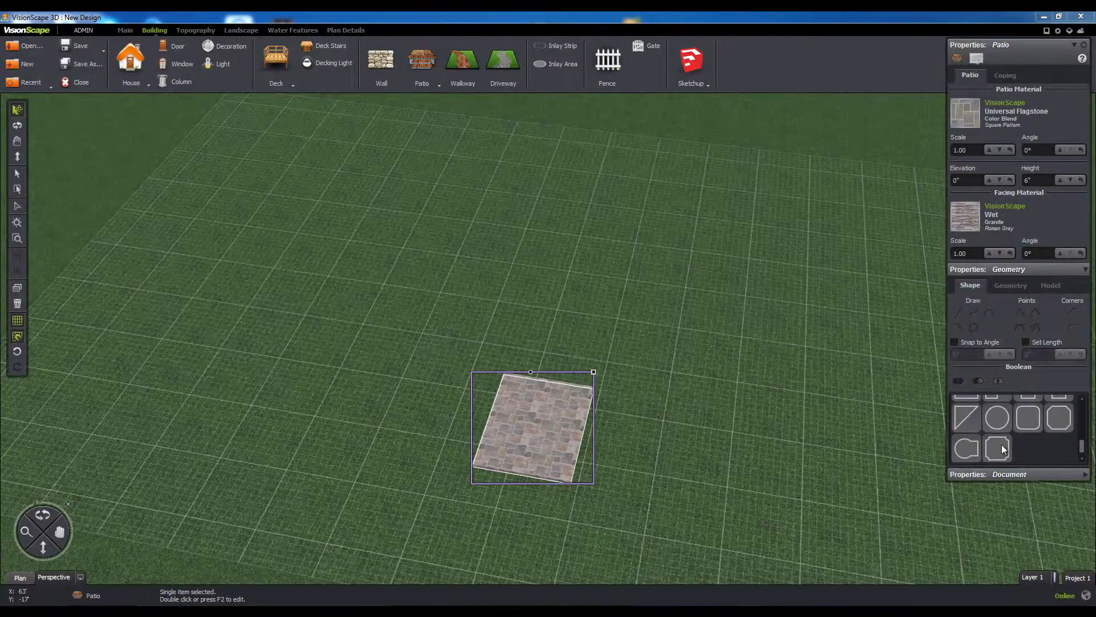
left_click(1004, 449)
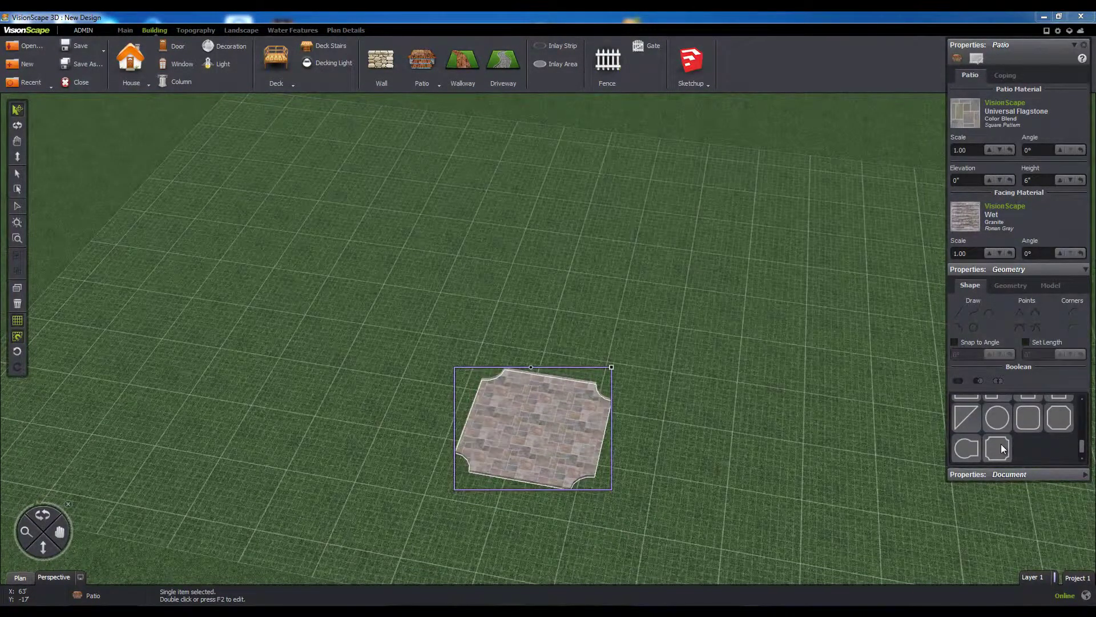
left_click(973, 449)
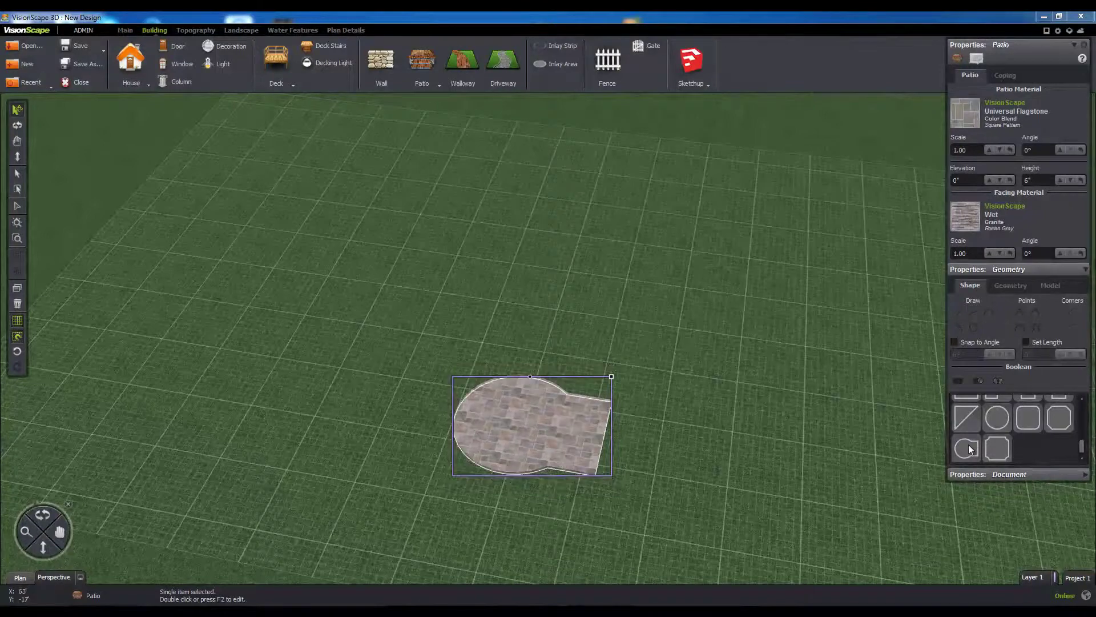
left_click(1062, 425)
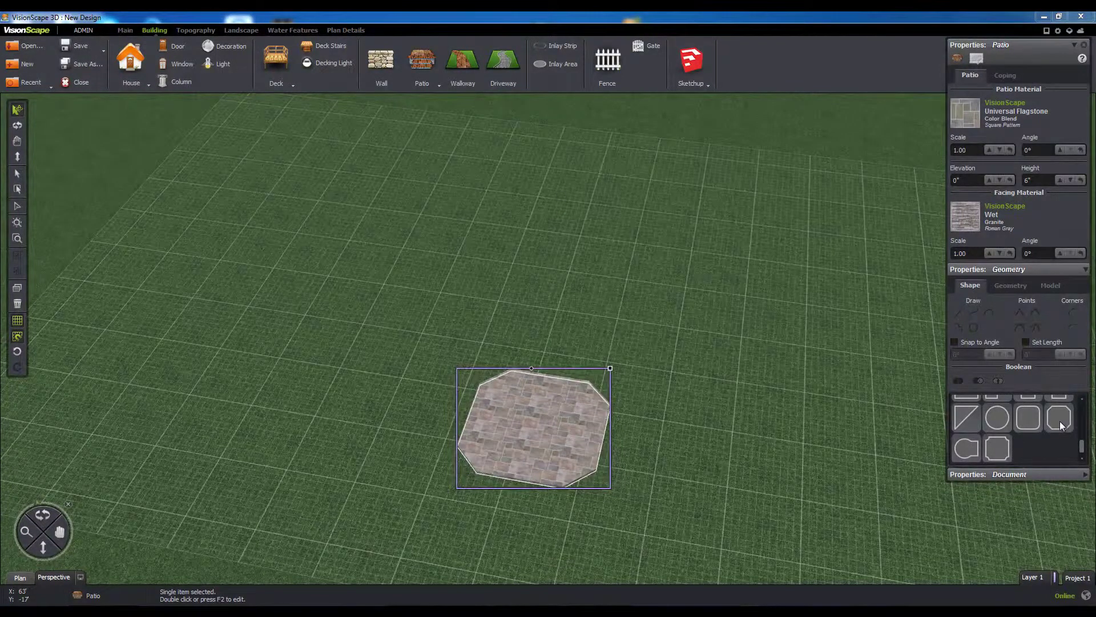
left_click(1030, 425)
left_click(997, 422)
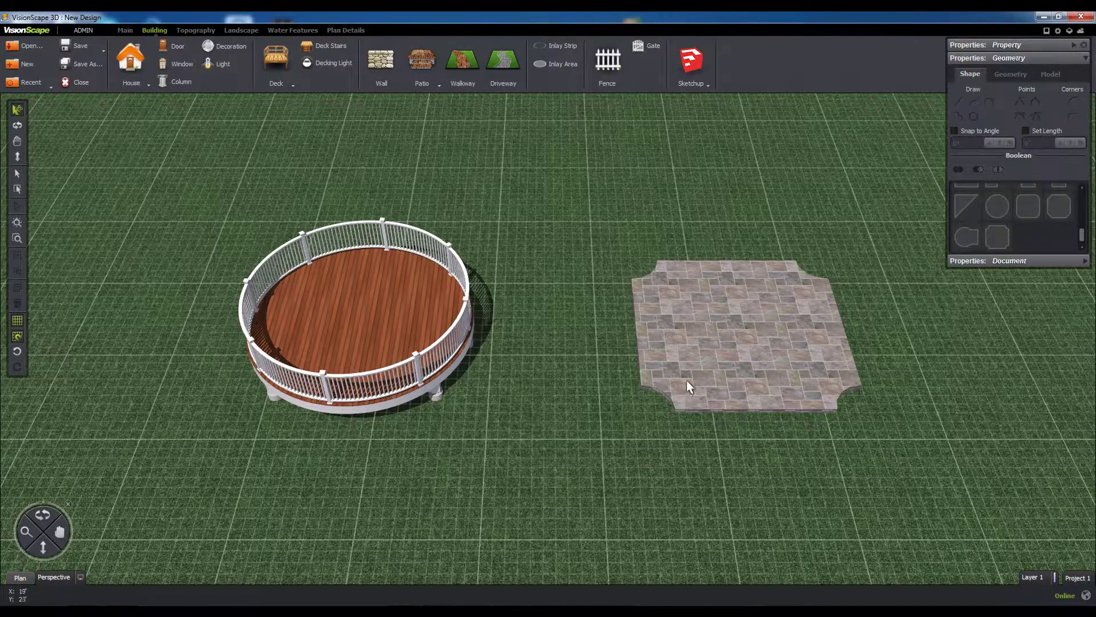
Copy the notched patio and paste its outline onto the round deck, then undo it
left_click(717, 339)
right_click(715, 333)
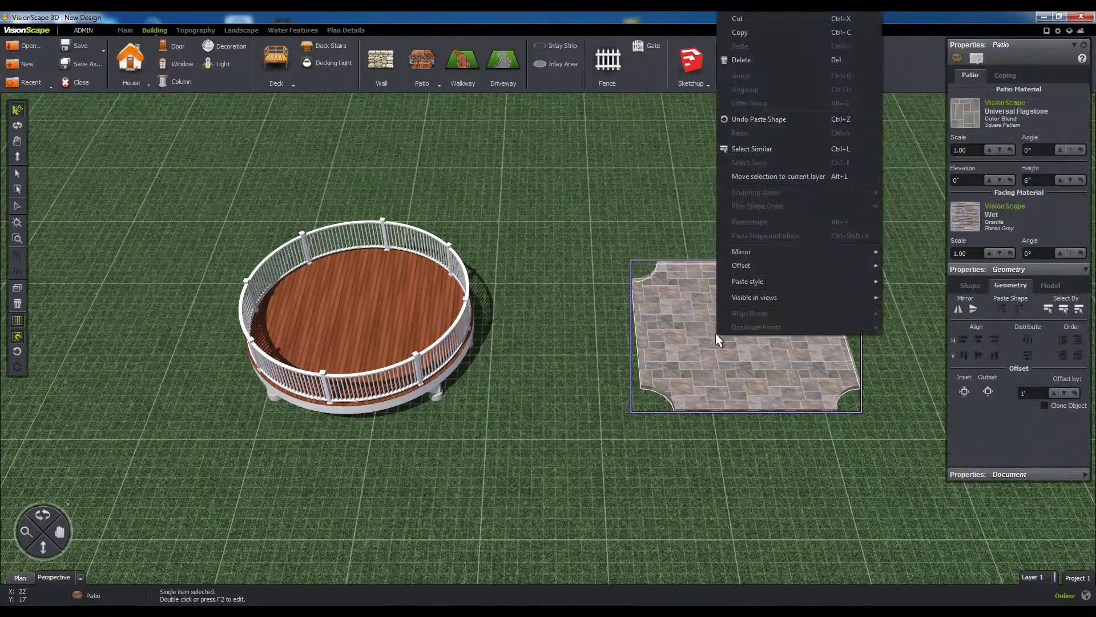
left_click(741, 34)
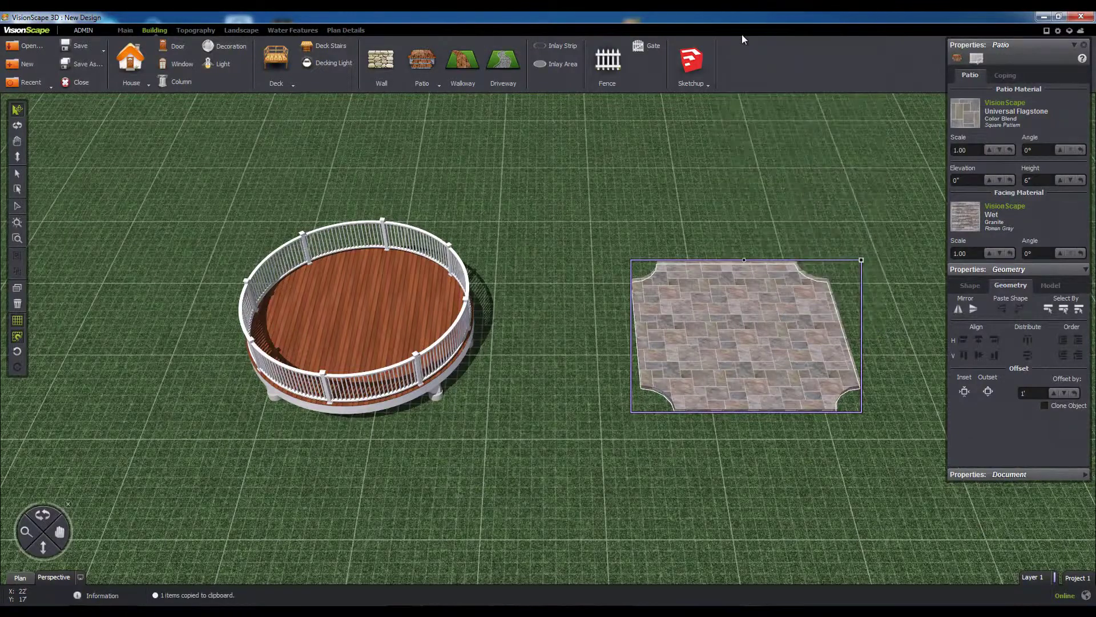
left_click(378, 321)
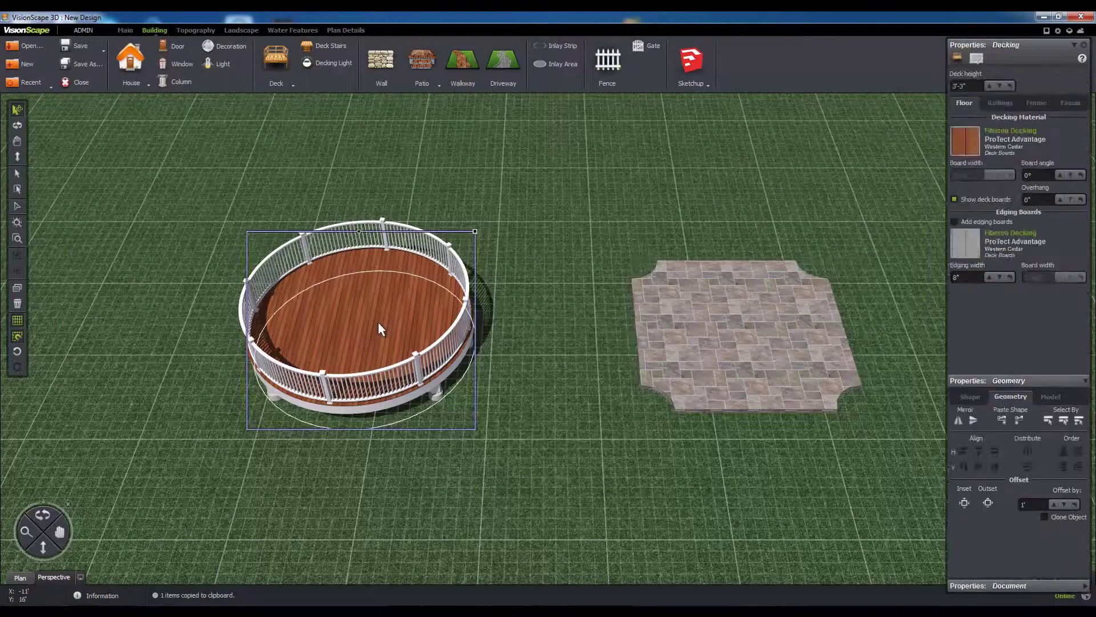
right_click(378, 322)
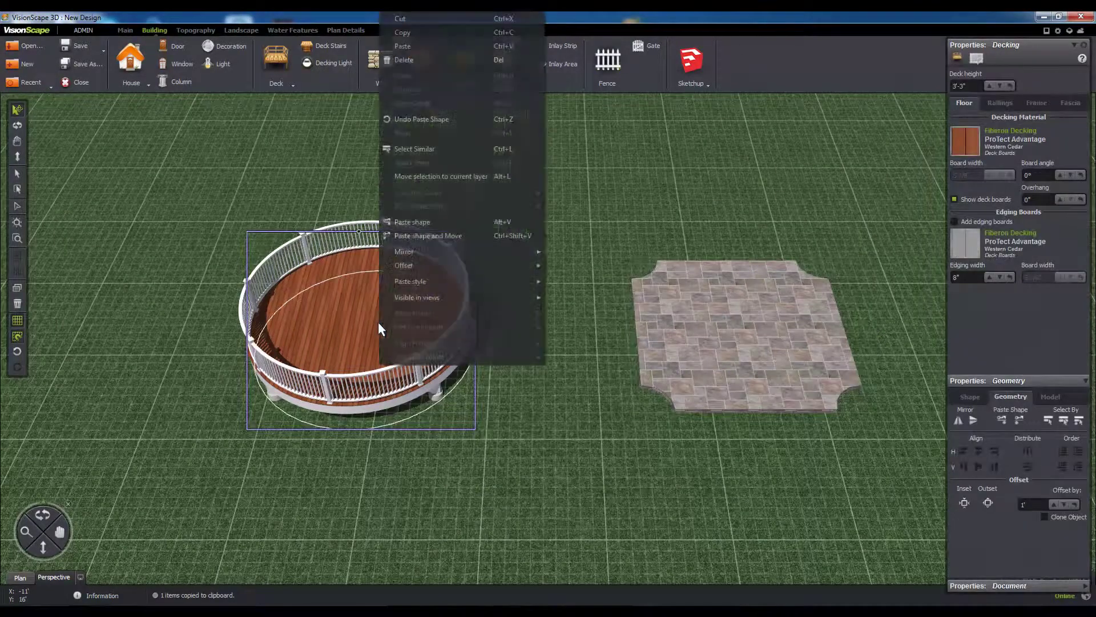
left_click(422, 228)
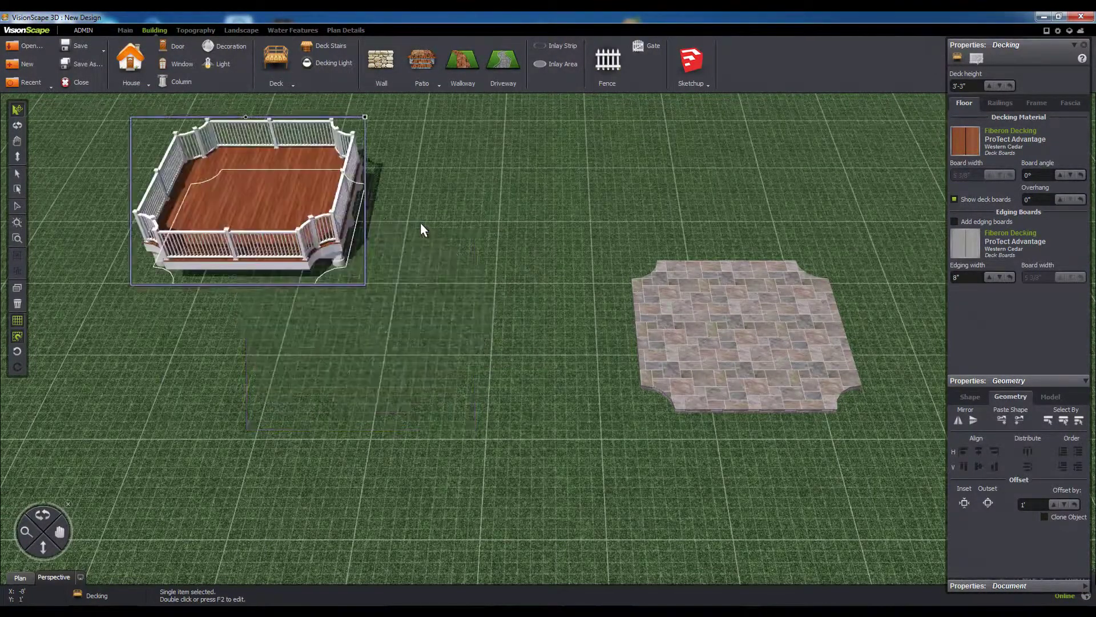
key("ctrl+z")
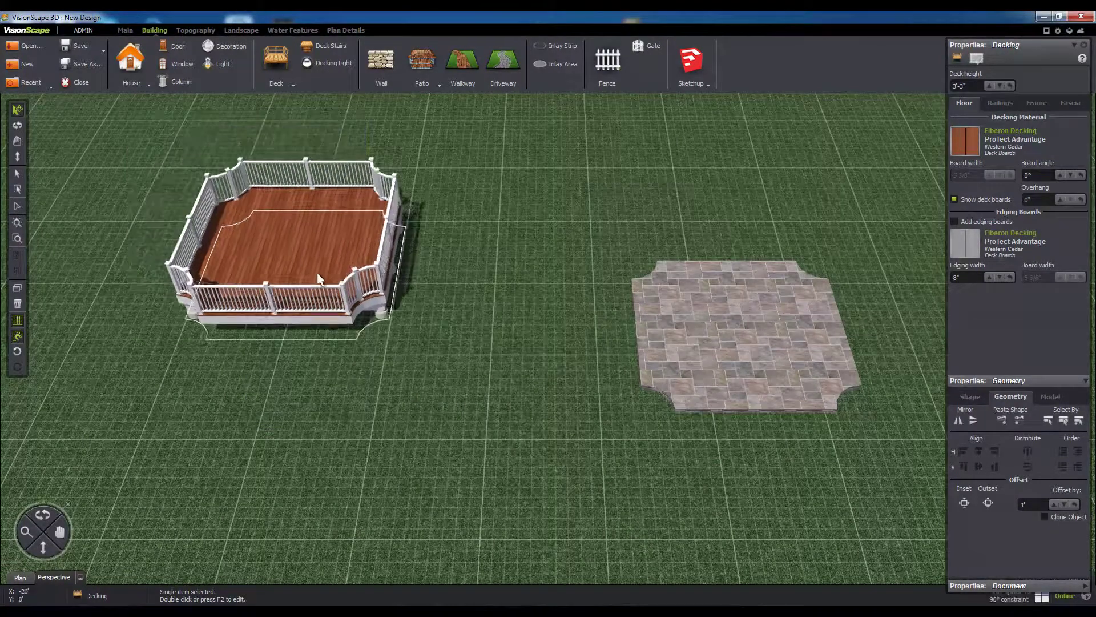
Give the deck the patio's outline and move it onto the patio
right_click(368, 285)
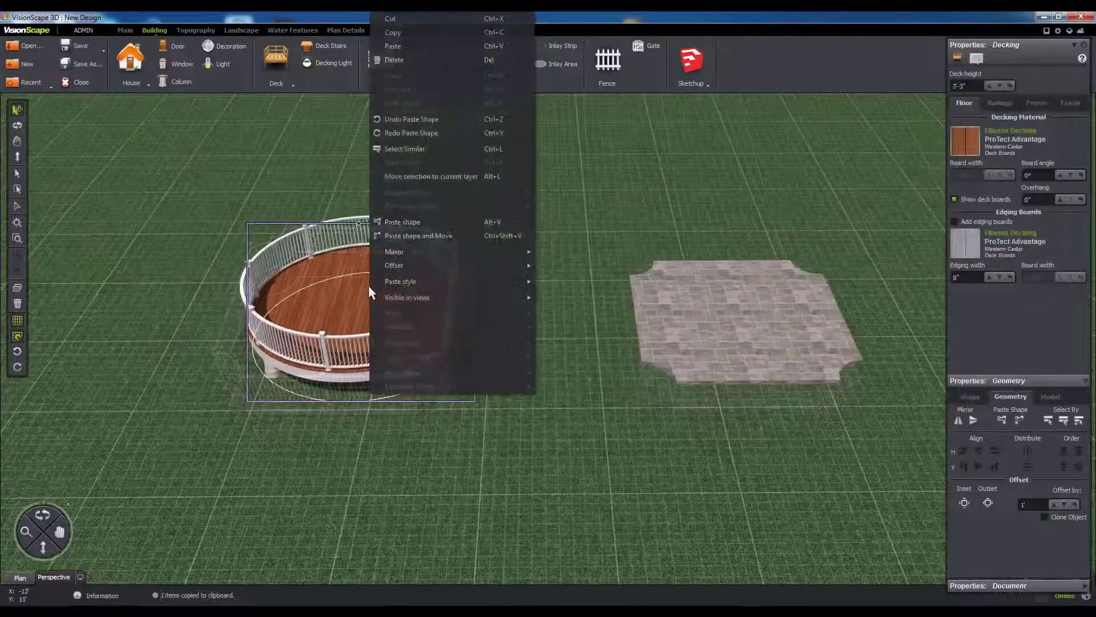
left_click(415, 234)
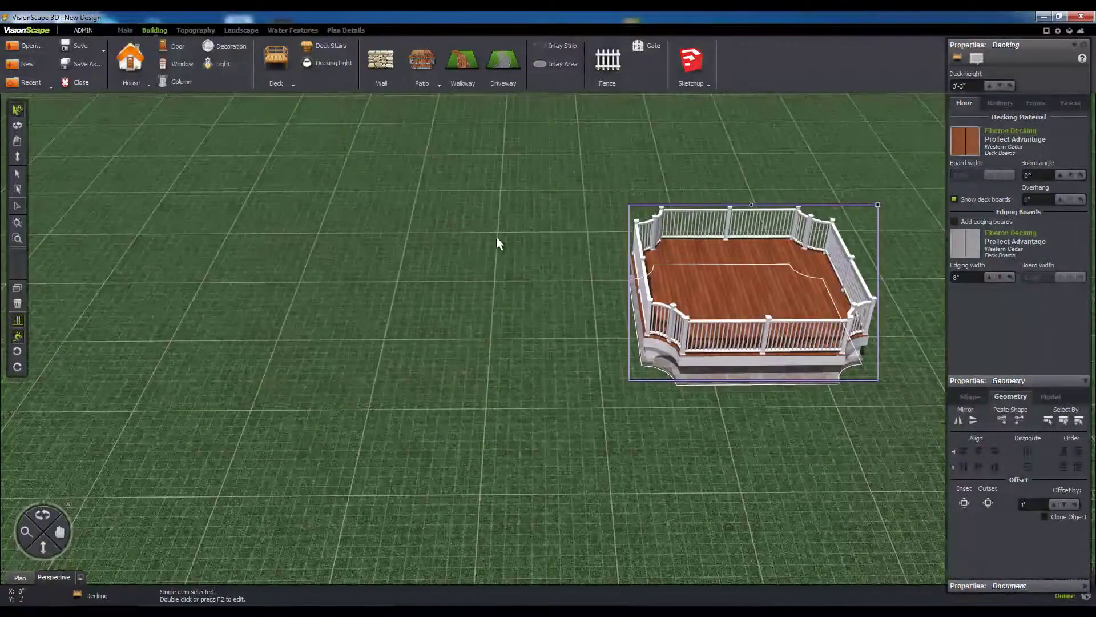
left_click(894, 409)
scroll(848, 374, "up", 3)
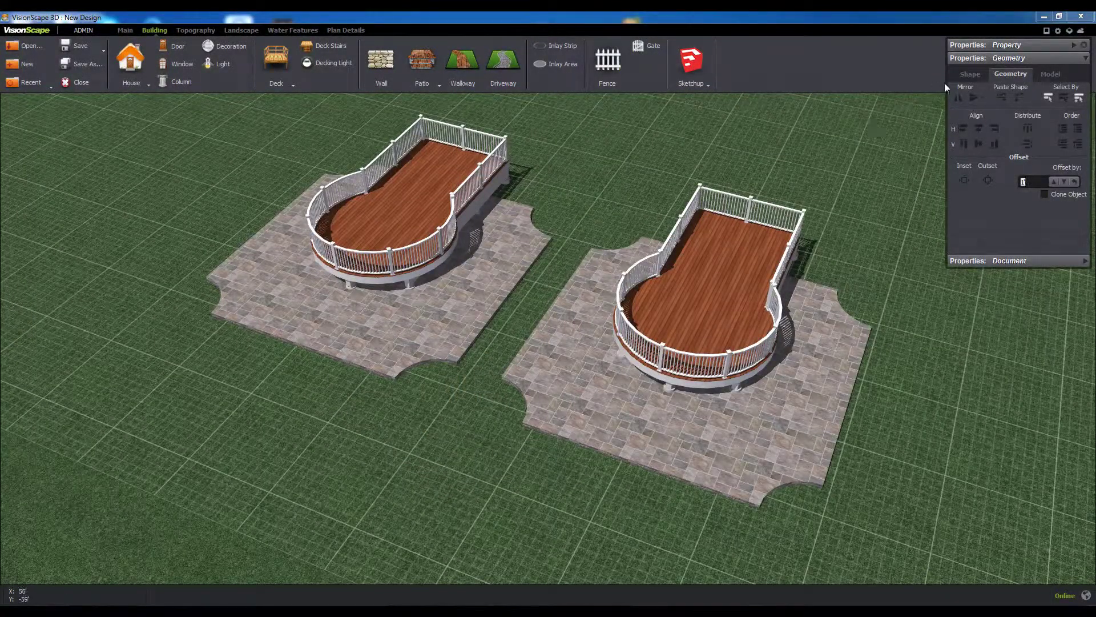
Apply a Boolean between the right-hand patio and its deck, then move the deck off
left_click(968, 75)
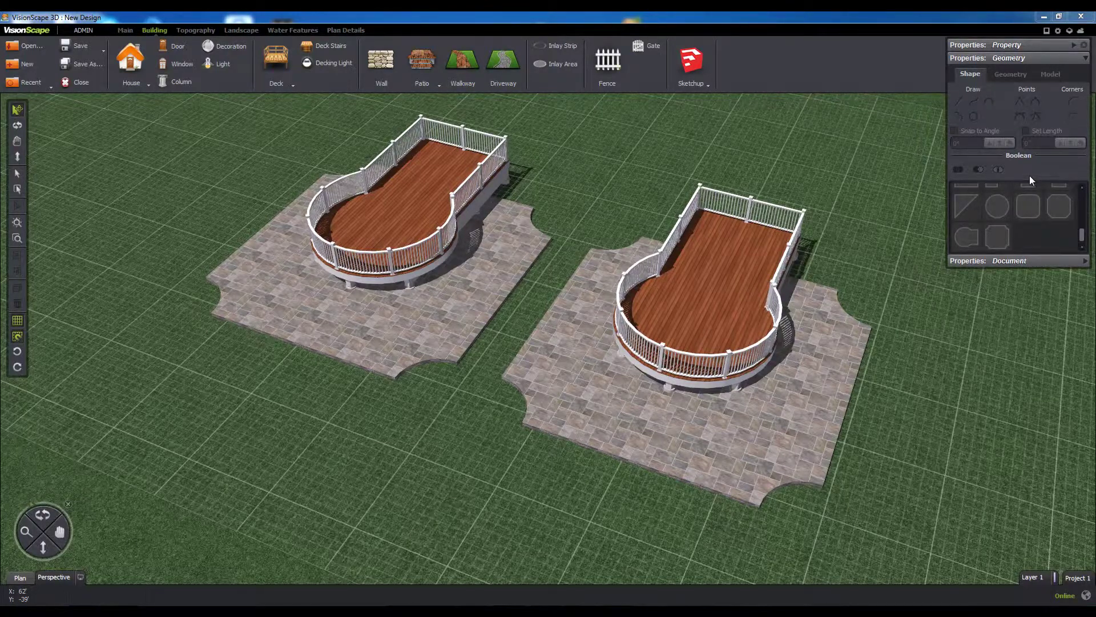
left_click(710, 430)
left_click(748, 242, "shift")
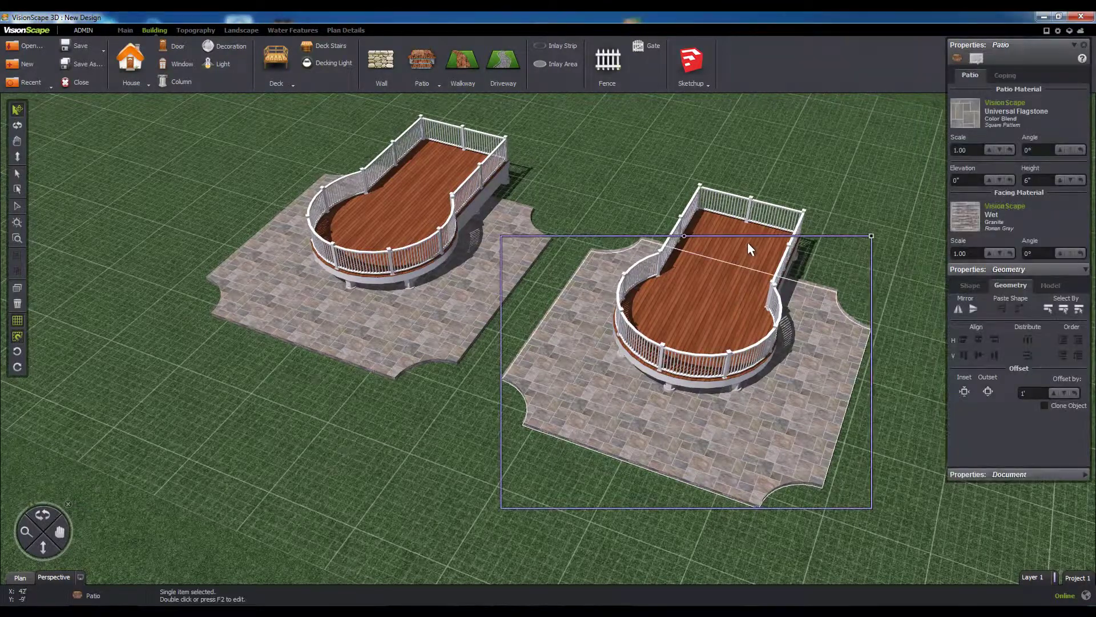
left_click(968, 92)
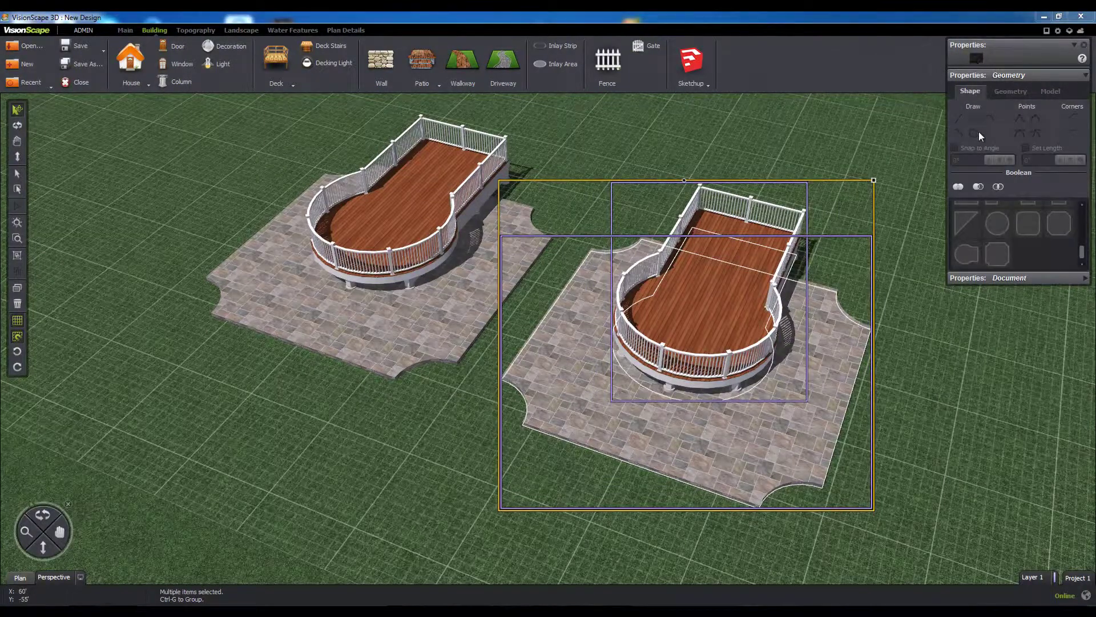
left_click(981, 186)
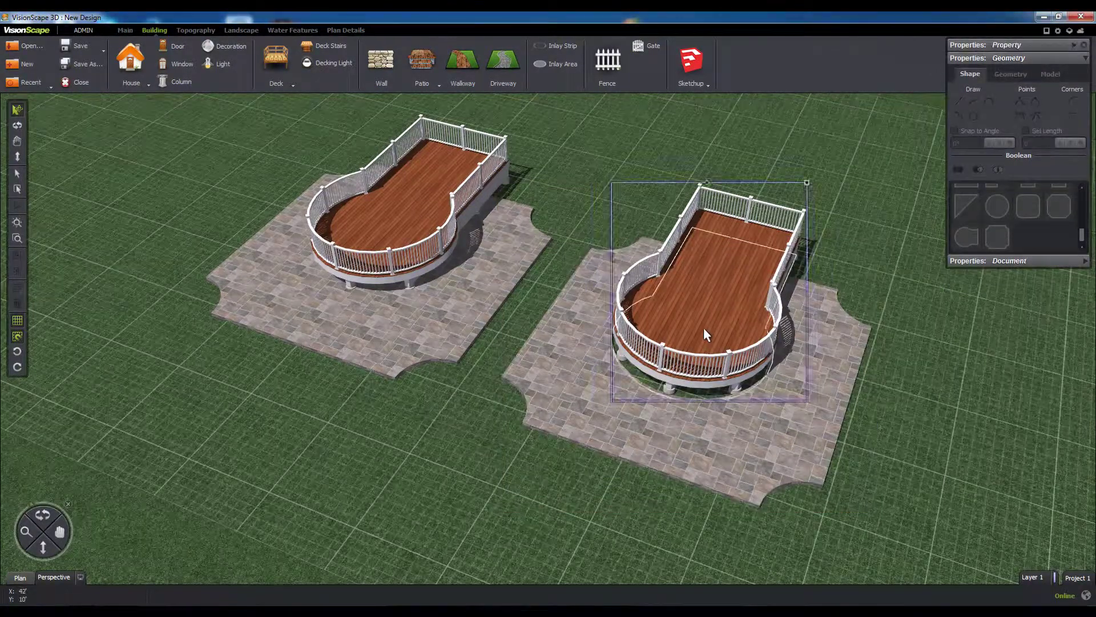
left_click(730, 292)
left_click_drag(731, 285, 795, 206)
scroll(896, 282, "up", 5)
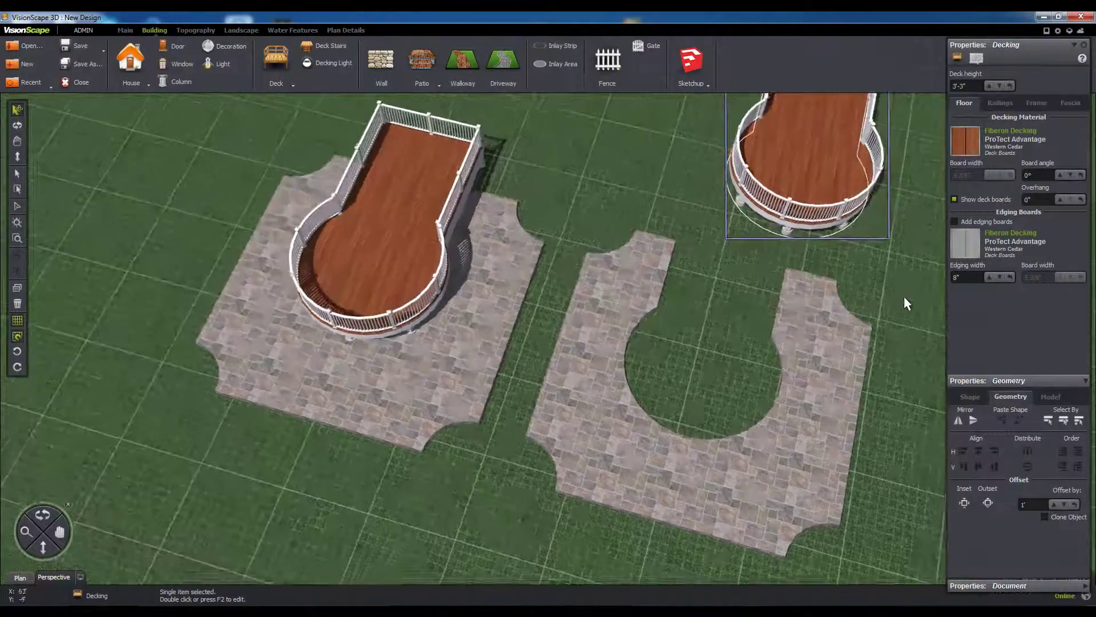
left_click(909, 306)
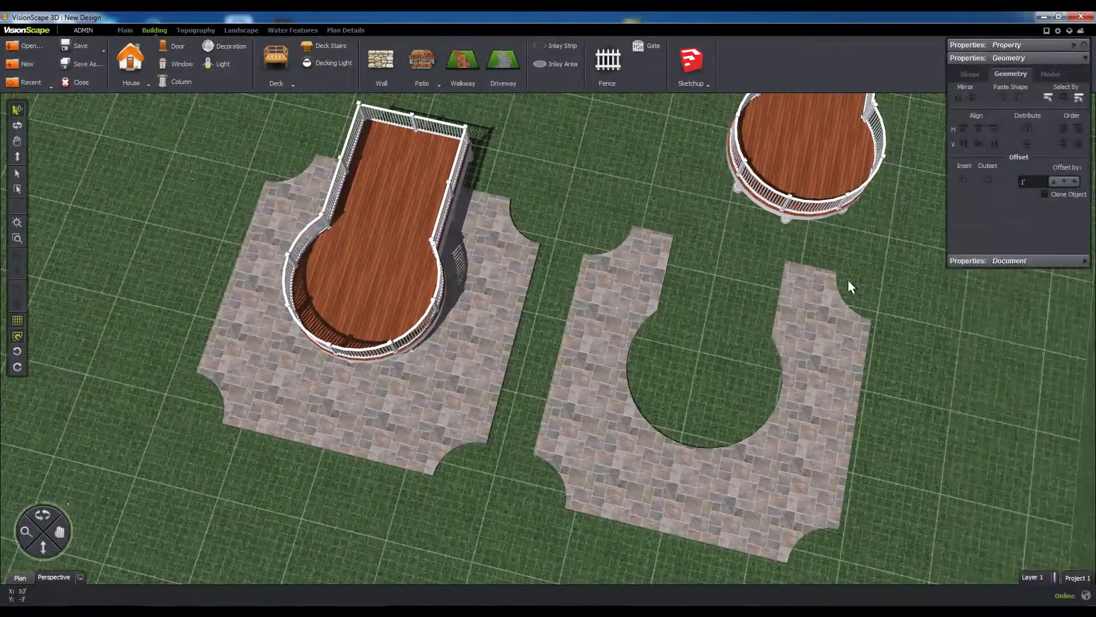
Boolean-intersect the left patio with the deck's outline, then drag the deck aside
left_click(471, 359)
left_click(423, 154, "shift")
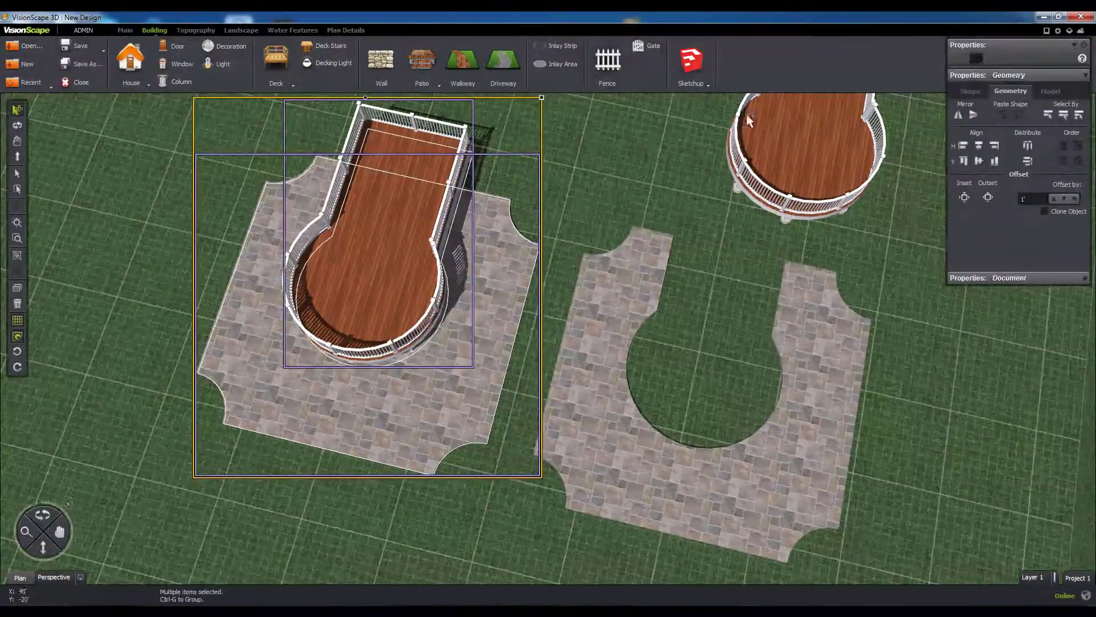
left_click(969, 91)
left_click(1000, 189)
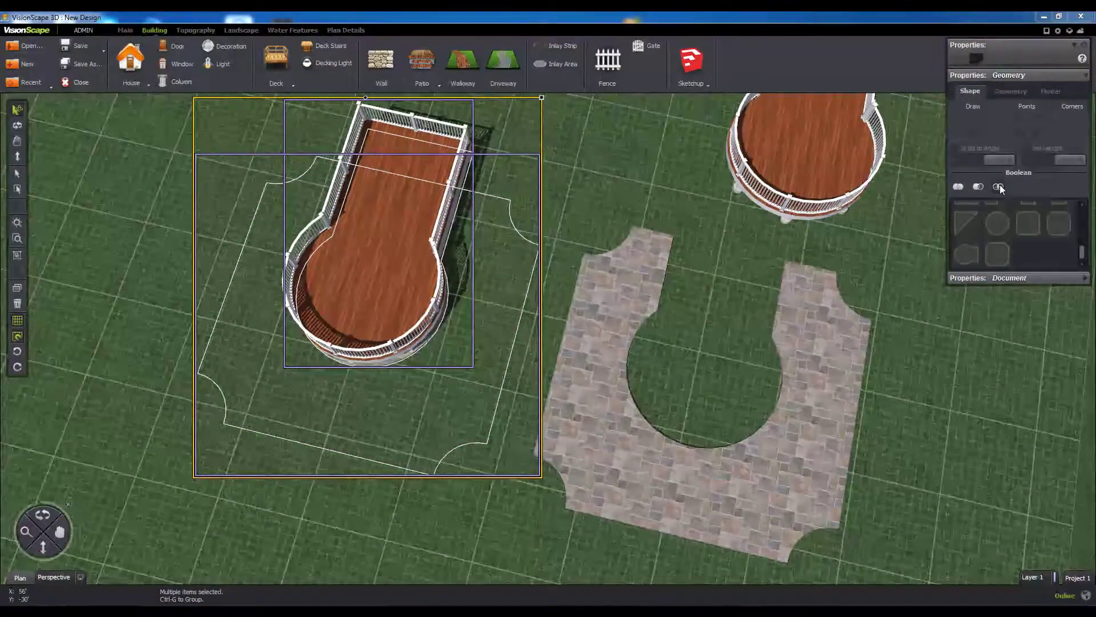
left_click(592, 154)
left_click(361, 235)
left_click_drag(361, 235, 141, 212)
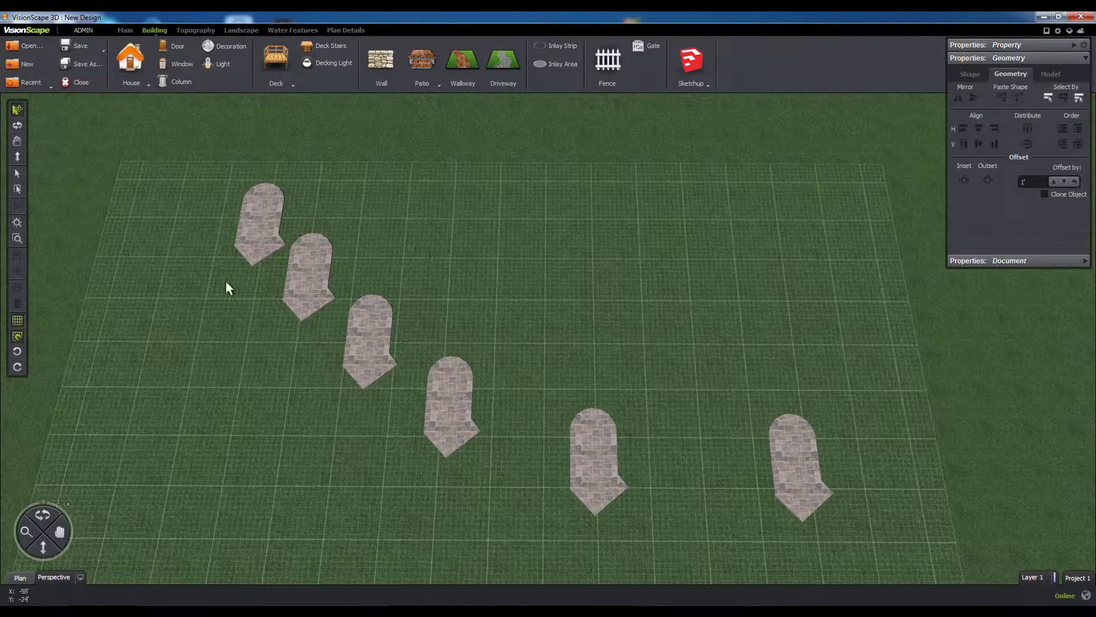
Sweep-select the six arrow patios and mirror them horizontally and vertically to point upward
left_click(18, 190)
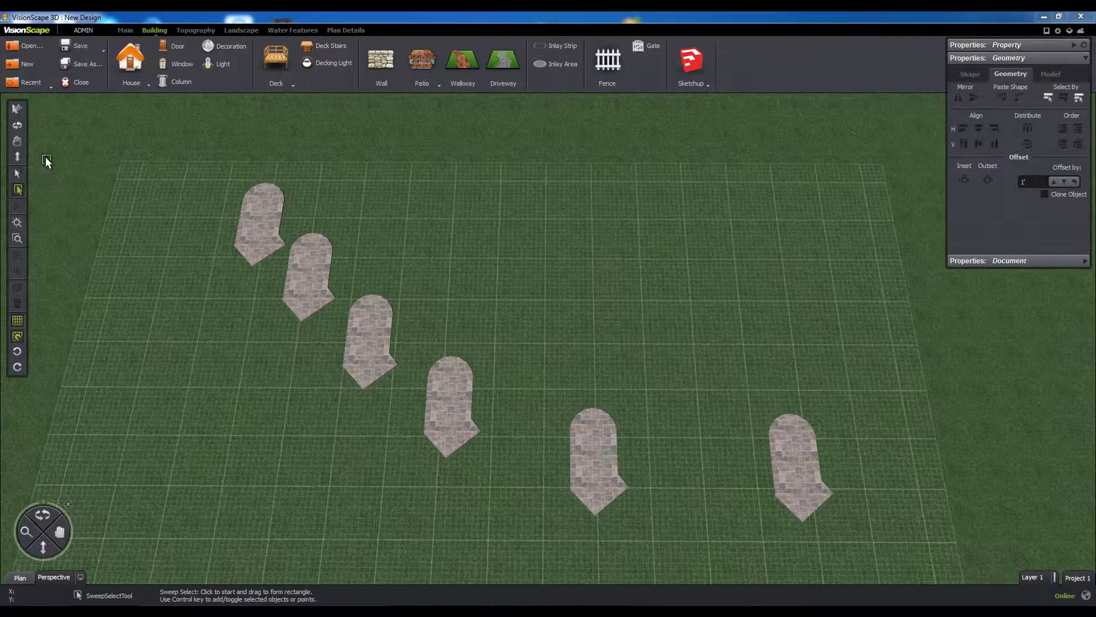
left_click_drag(183, 125, 894, 568)
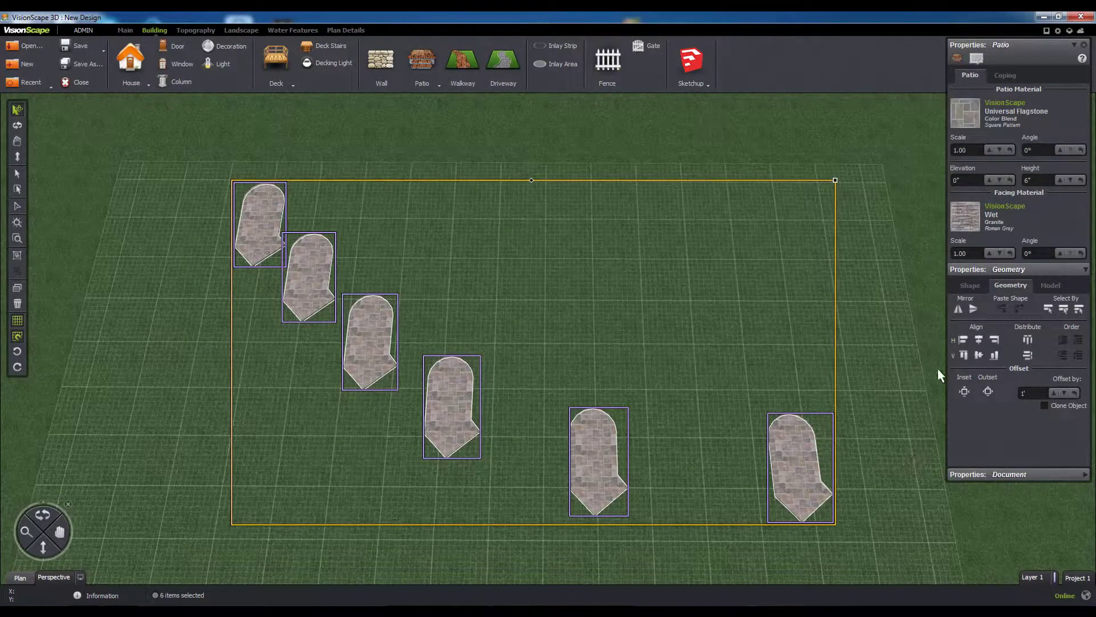
left_click(958, 308)
left_click(959, 309)
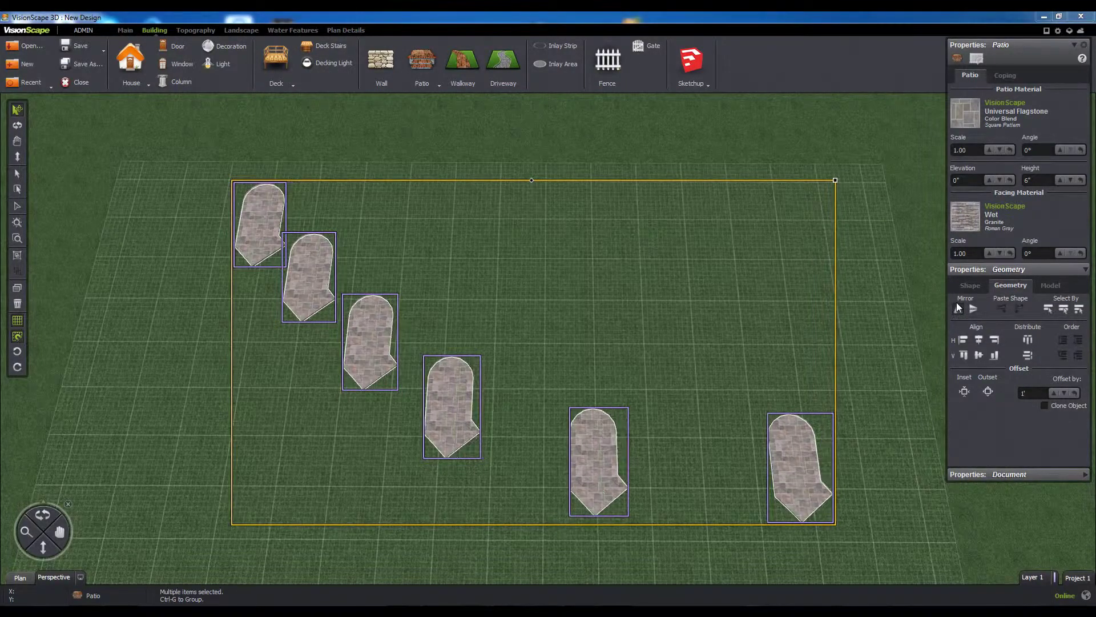
left_click(959, 308)
left_click(974, 309)
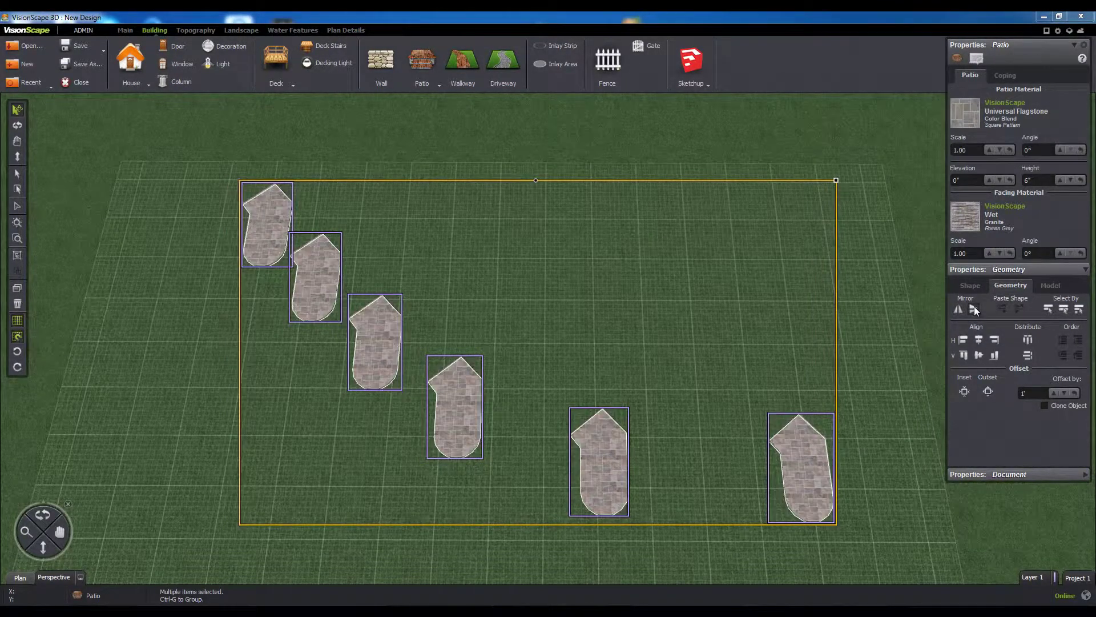
left_click(974, 309)
left_click(974, 309)
Align the six patios on a common vertical centre and distribute them evenly horizontally
left_click(979, 355)
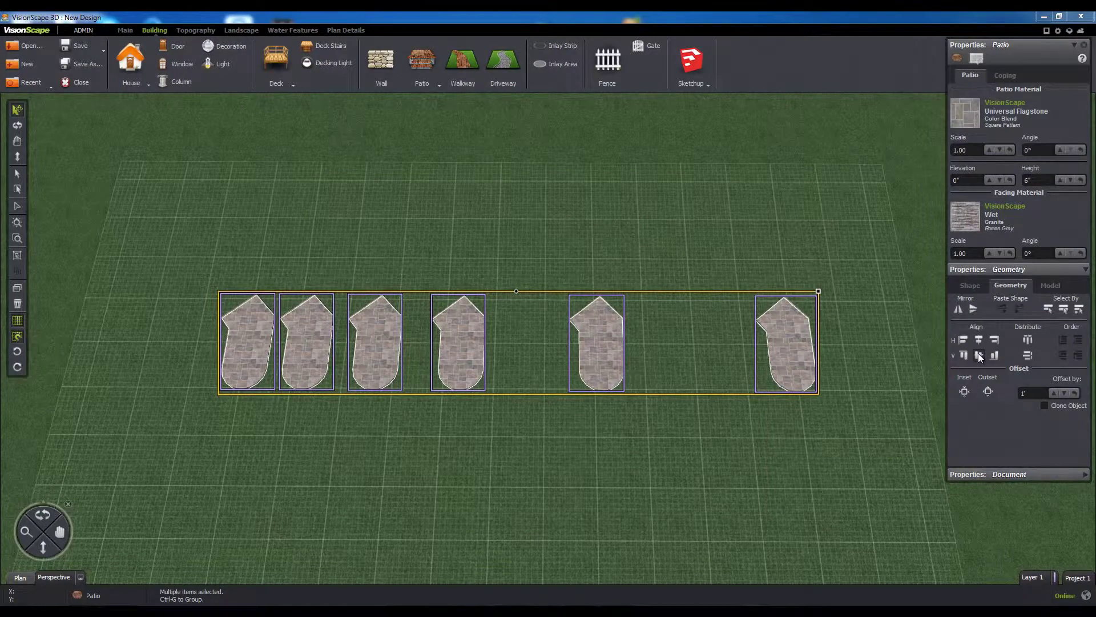
left_click(1029, 341)
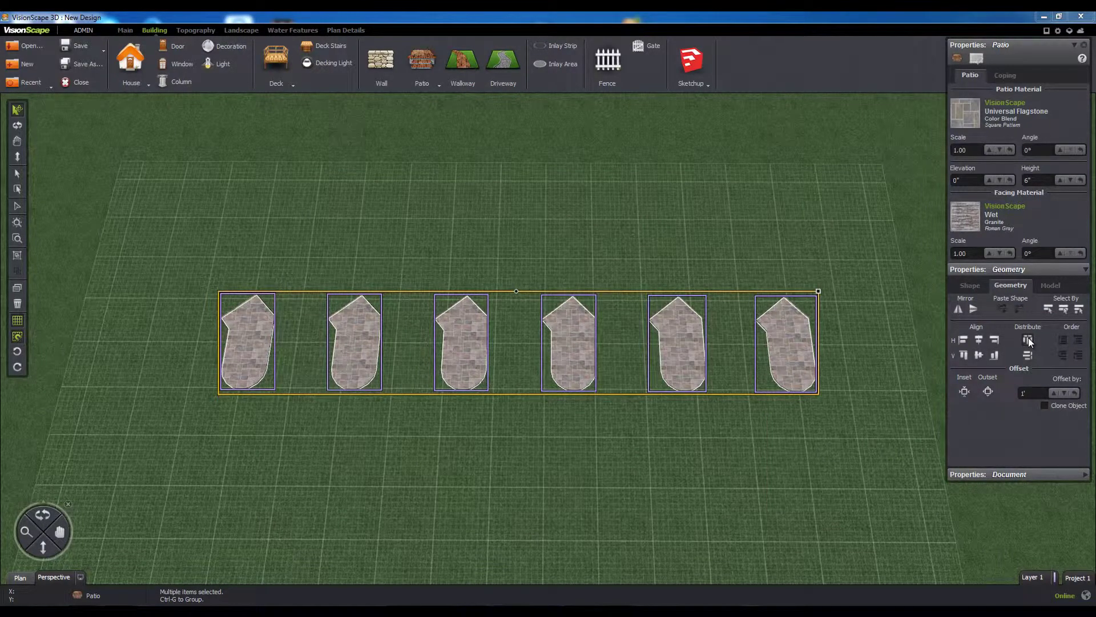
left_click(902, 375)
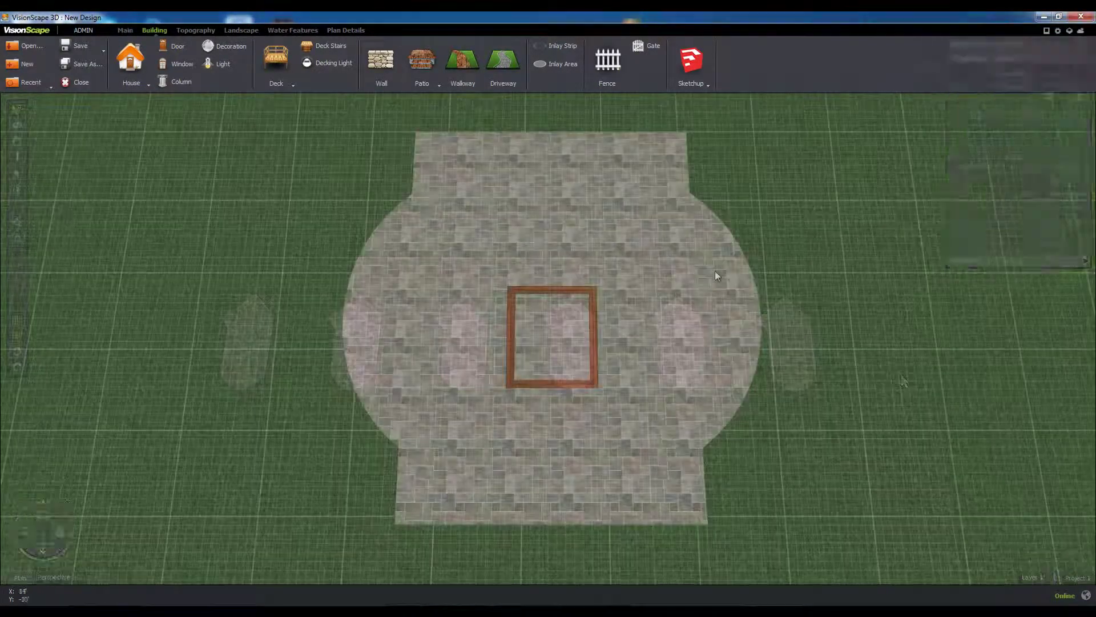
Copy the large patio's outline and paste it onto the square wooden inlay strip
right_click(714, 269)
left_click(735, 31)
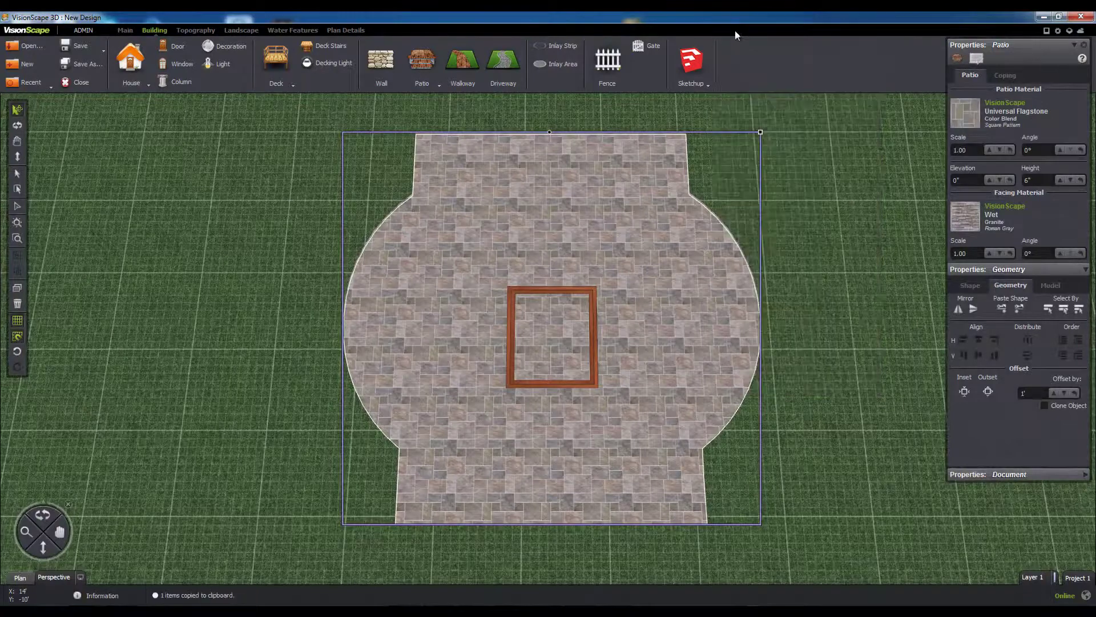
left_click(591, 292)
right_click(592, 292)
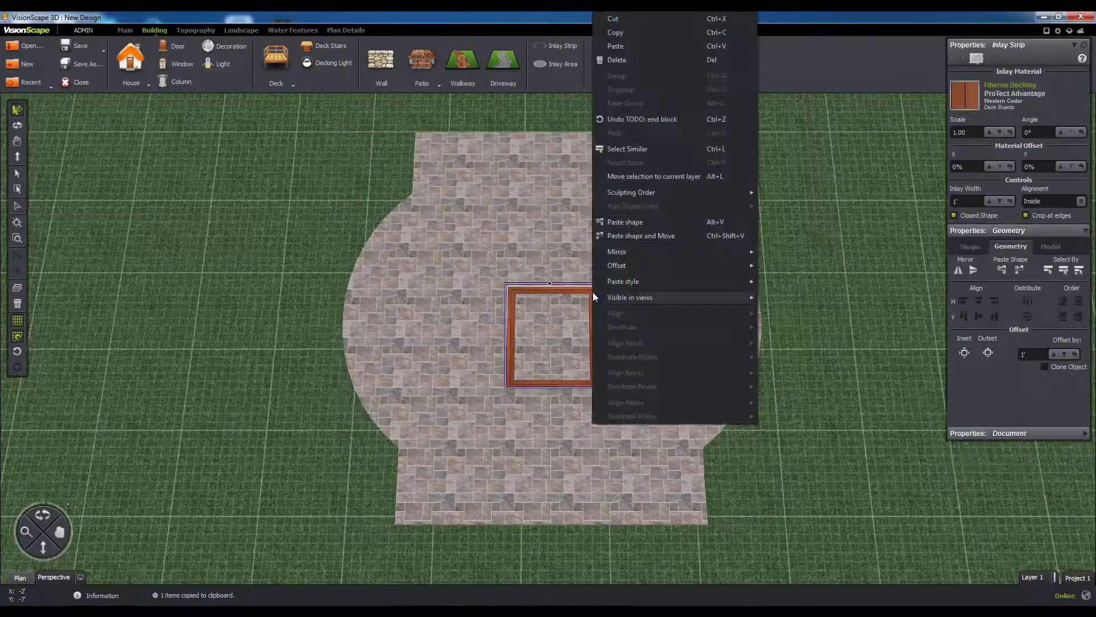
left_click(638, 237)
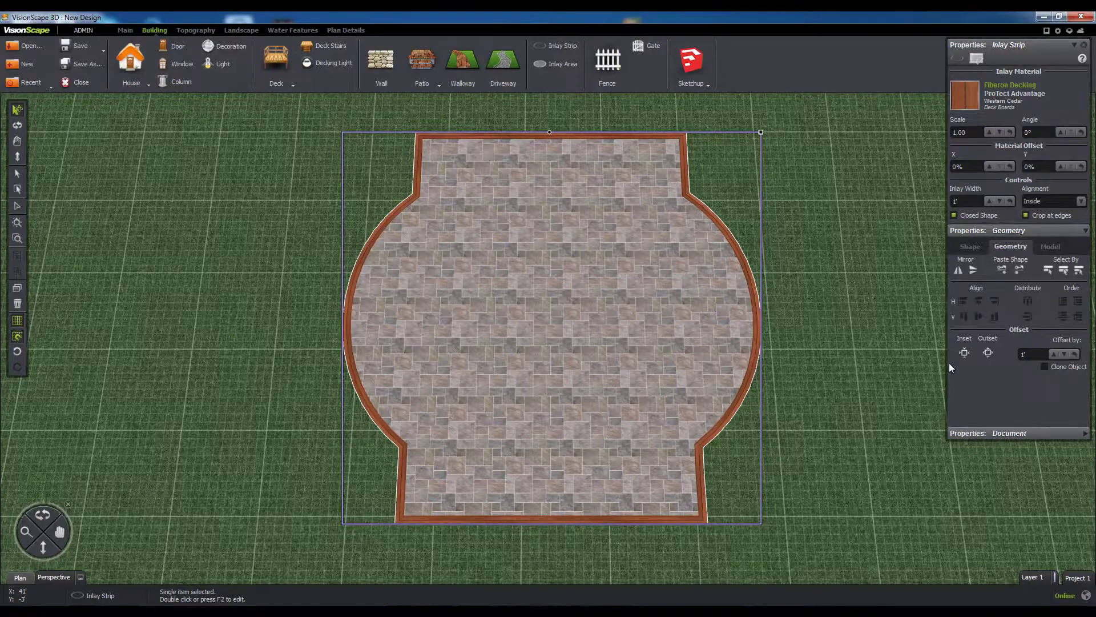
Inset the inlay strip three times, then outset it once
left_click(965, 353)
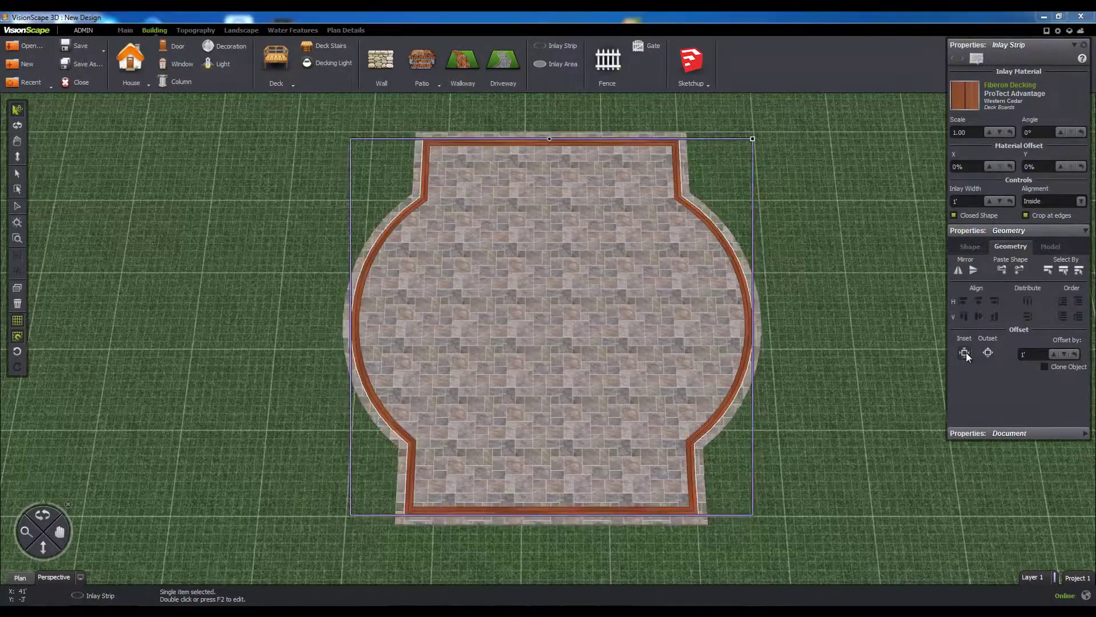
left_click(965, 353)
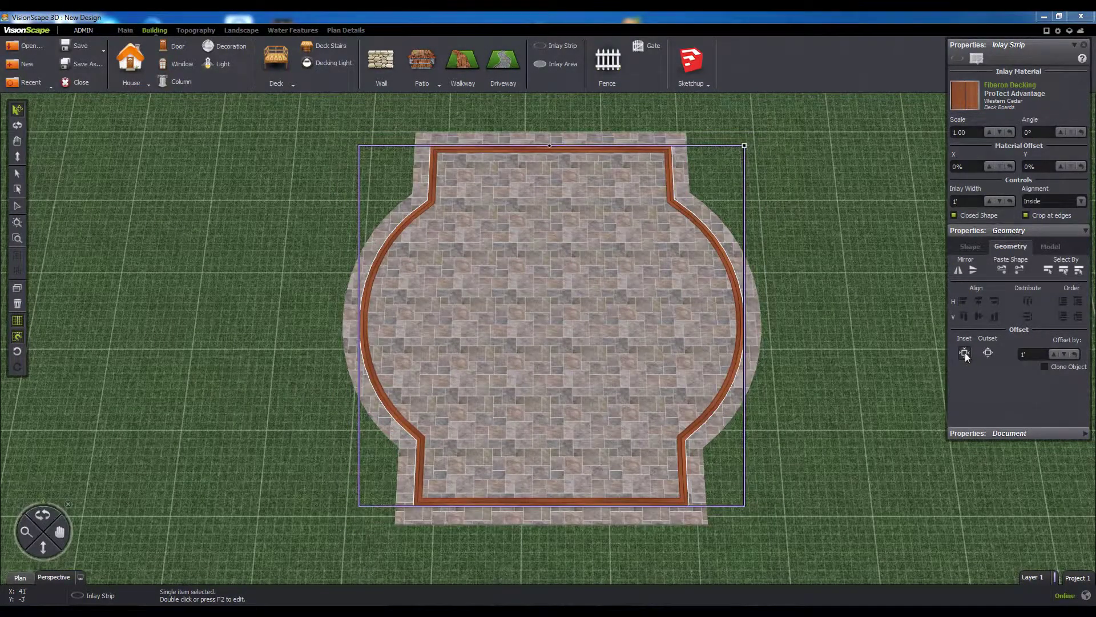
left_click(965, 353)
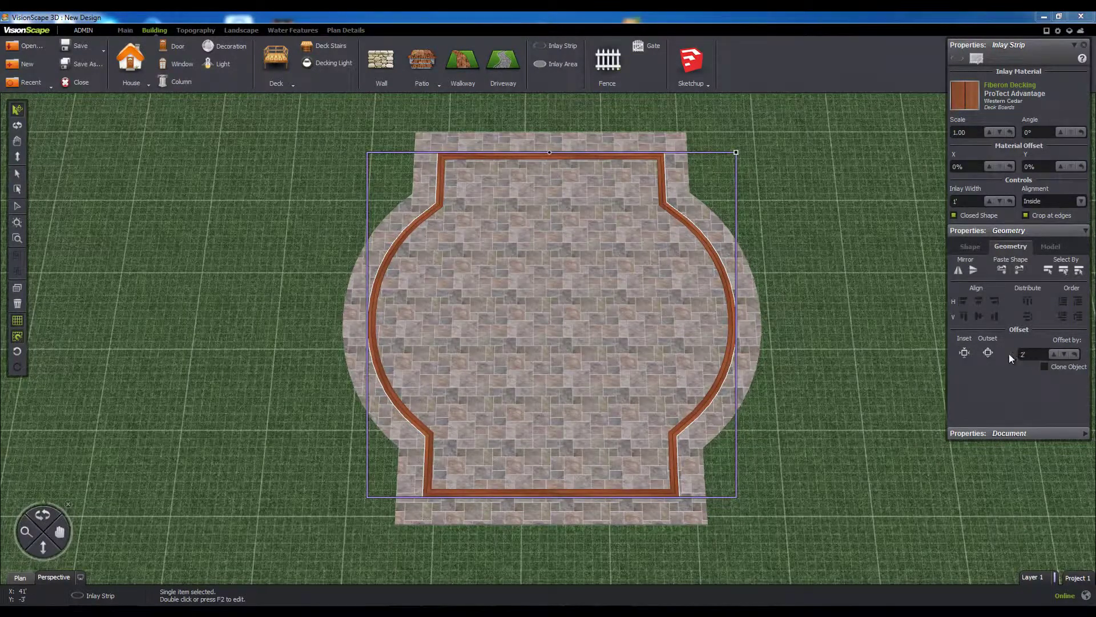
left_click(988, 354)
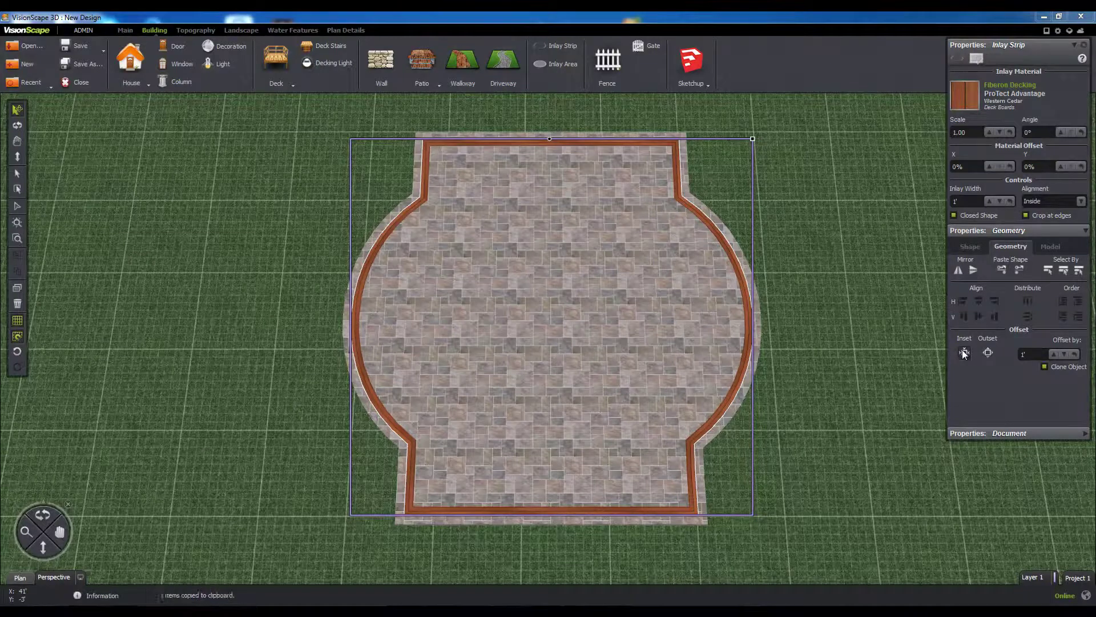
Add a cloned inlay strip inset inside the first using a 2' offset
key("ctrl+v")
left_click(964, 353)
double_click(1022, 355)
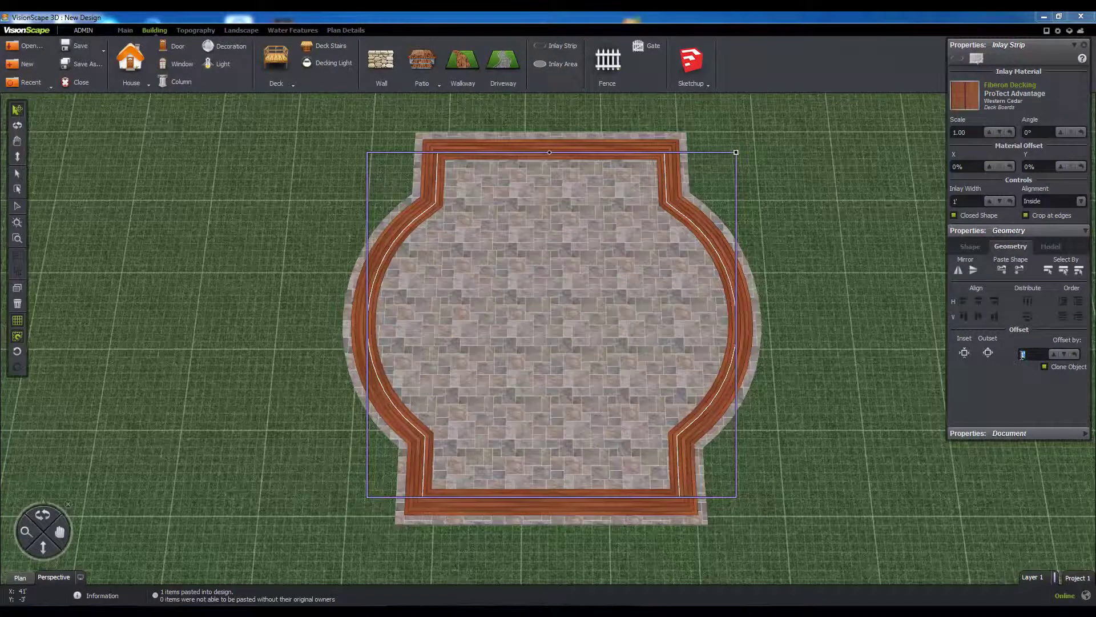
left_click(854, 415)
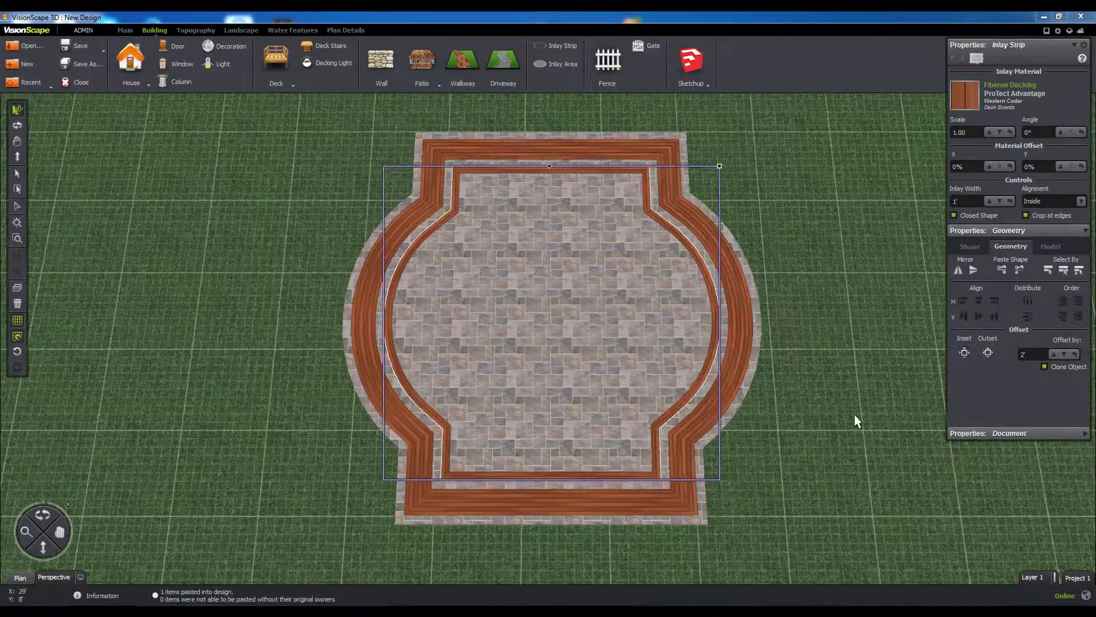
mouse_move(852, 413)
left_mouse_down()
mouse_move(803, 428)
mouse_move(838, 406)
left_mouse_up()
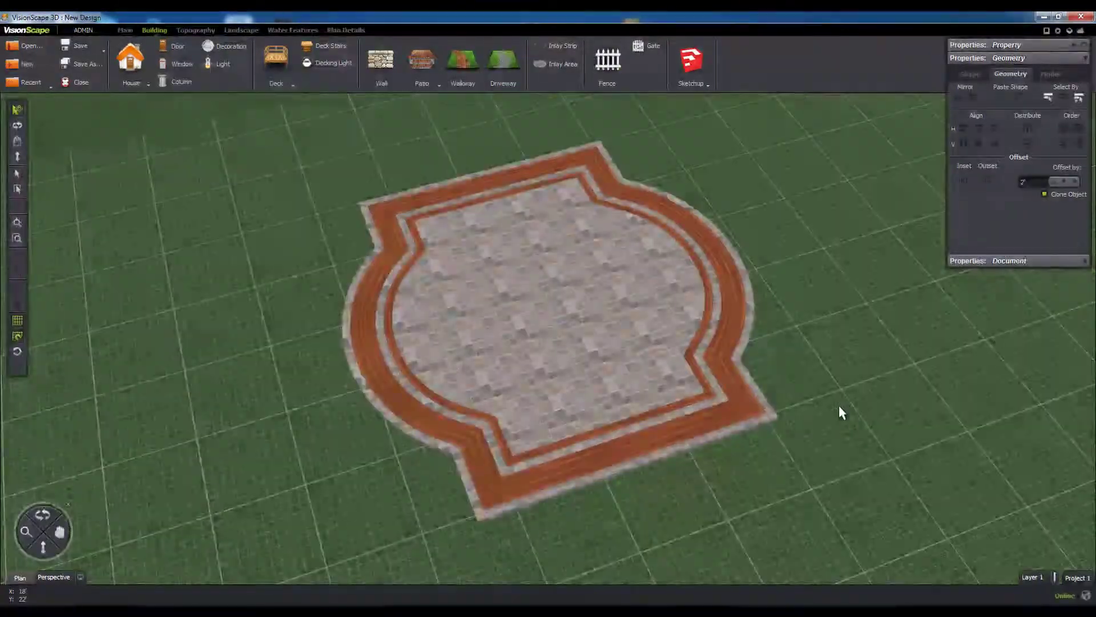